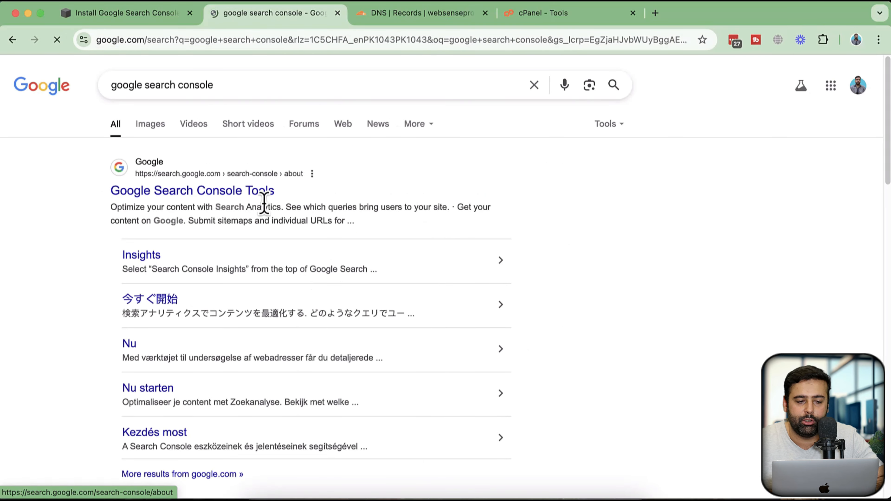
# - Open Google Search Console from the search results and start adding a new property
pyautogui.click(237, 192)
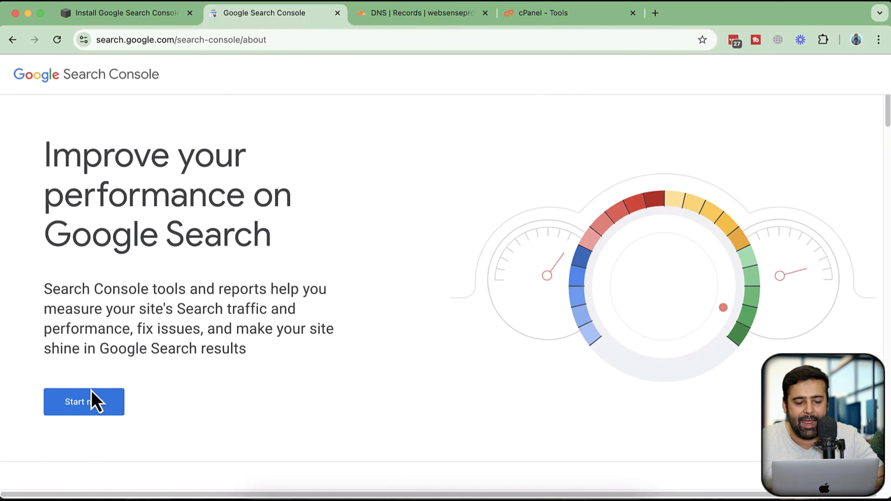
pyautogui.click(99, 410)
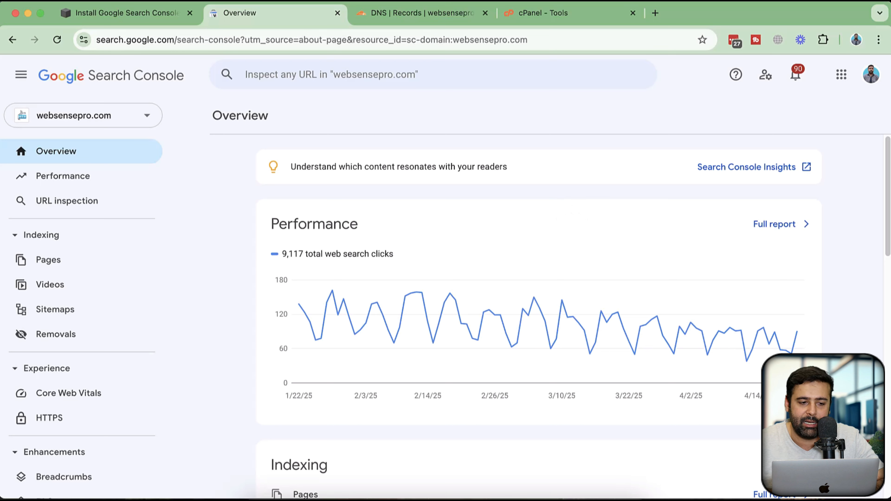
pyautogui.click(150, 119)
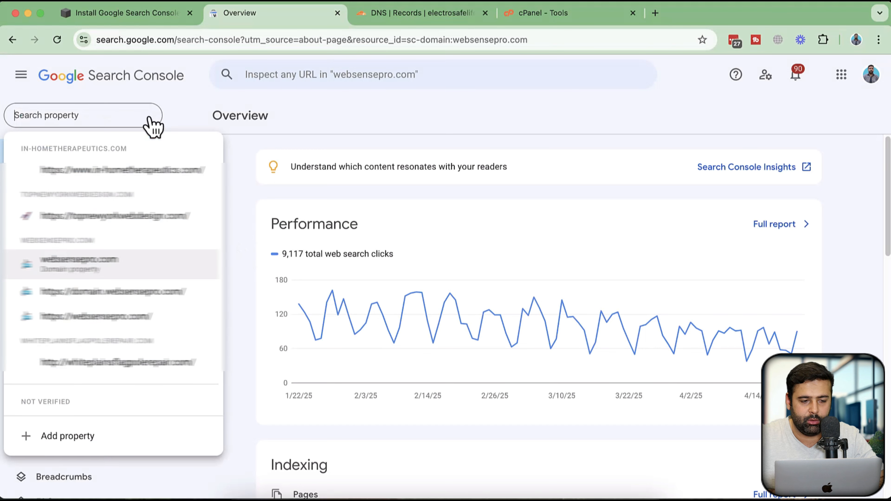
pyautogui.click(116, 443)
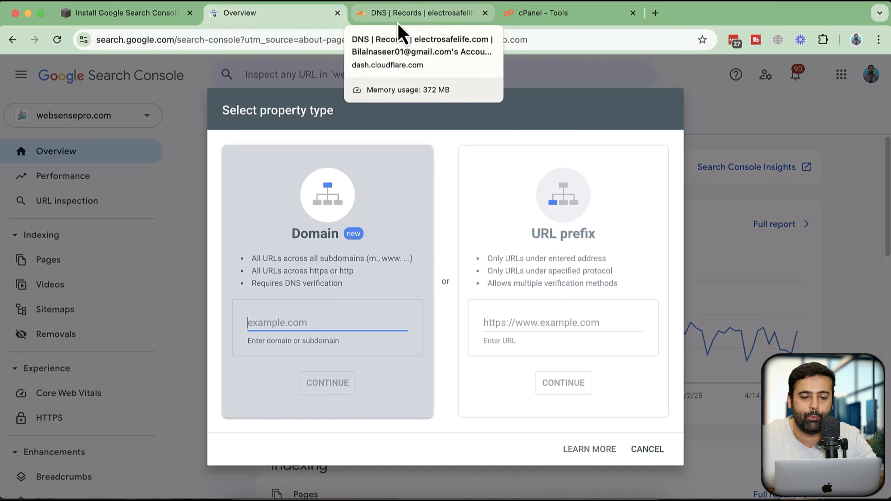
# - Check the domain name in Cloudflare's DNS records, and enter electrosafelife.com as the Domain property in Search Console
pyautogui.click(400, 34)
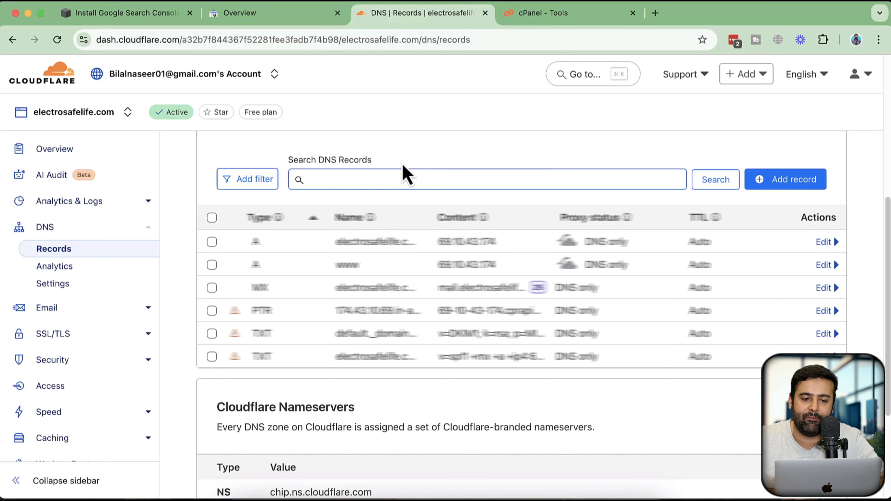
pyautogui.click(259, 21)
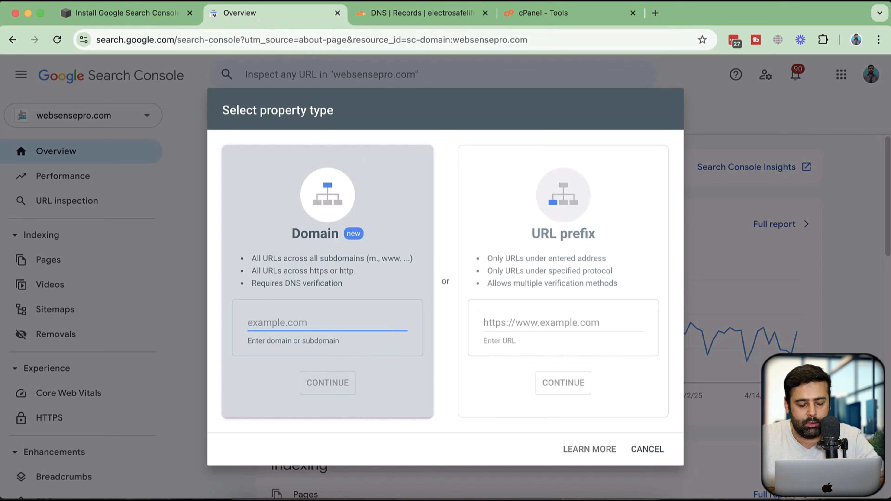
pyautogui.write('electrosafelife.com')
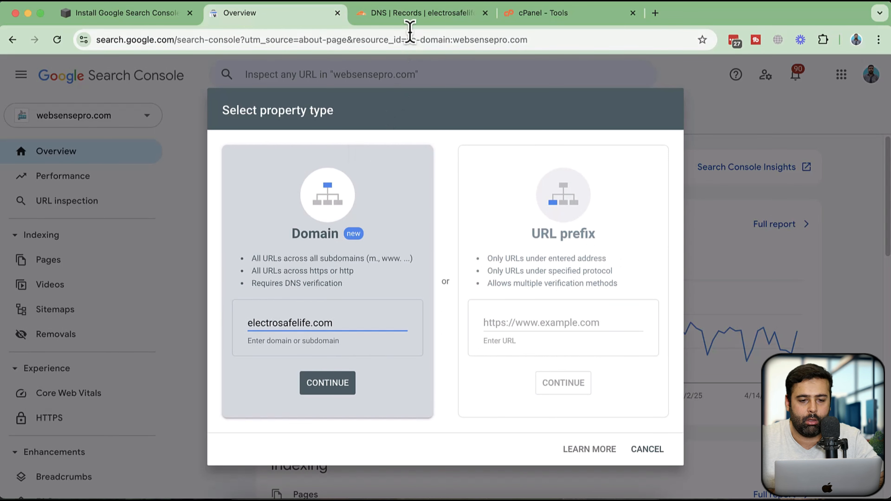
# - Switch to cPanel, open the Zone Editor for websensepro.com and start a new zone record
pyautogui.click(407, 15)
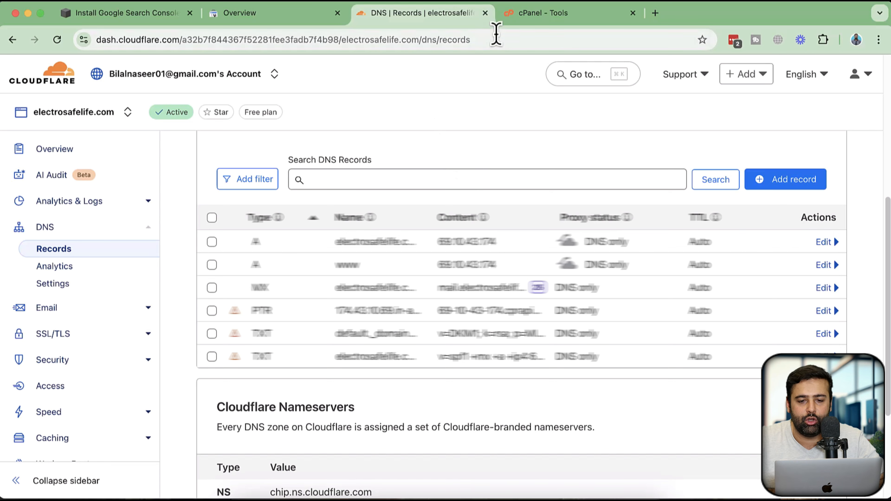
pyautogui.click(558, 25)
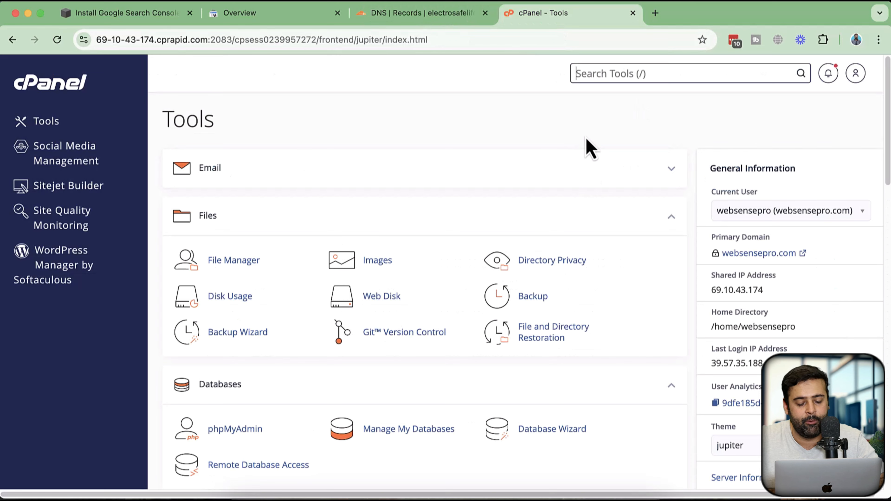
pyautogui.write('dns')
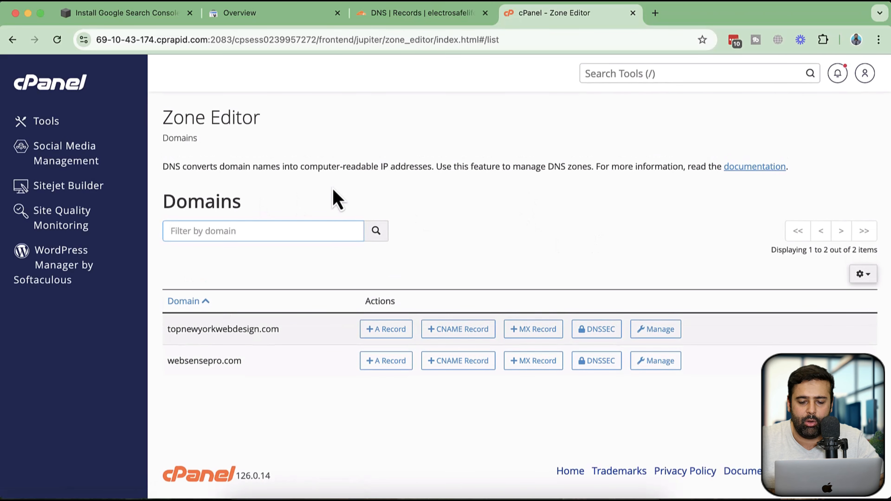
pyautogui.click(652, 362)
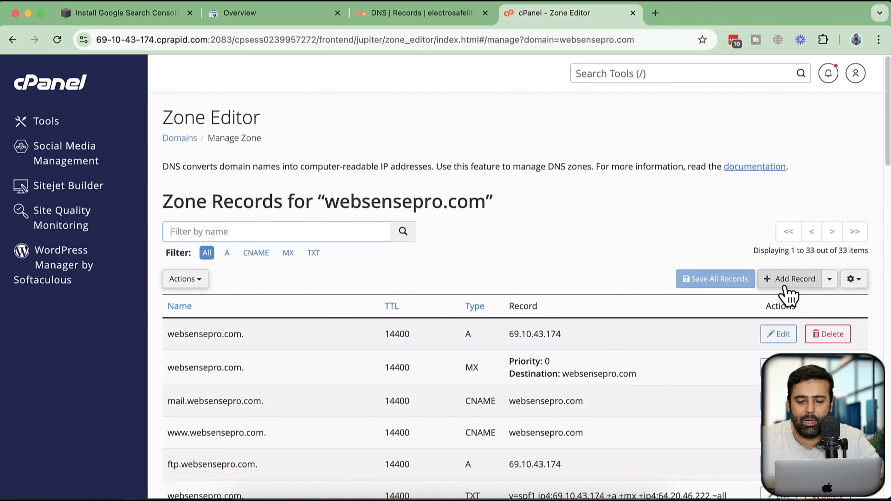
pyautogui.click(792, 281)
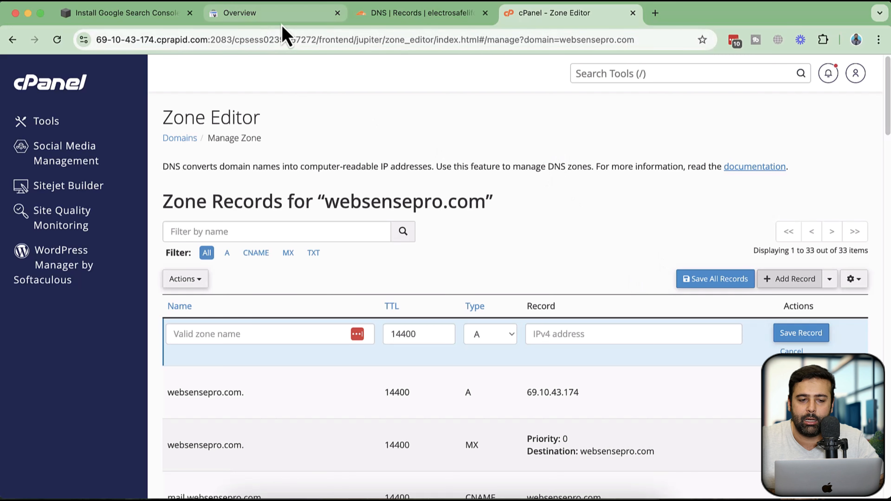
# - Return to Search Console, continue with the electrosafelife.com property and choose the verification instructions for Any DNS provider
pyautogui.click(281, 14)
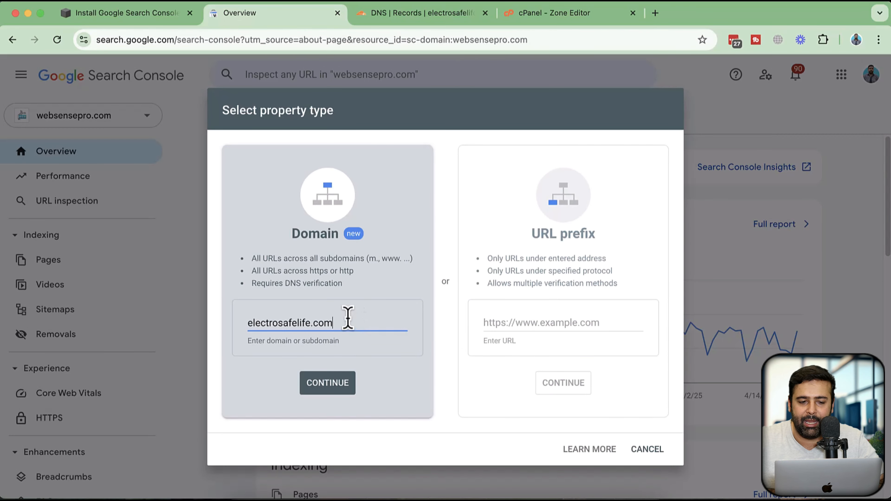
pyautogui.click(339, 384)
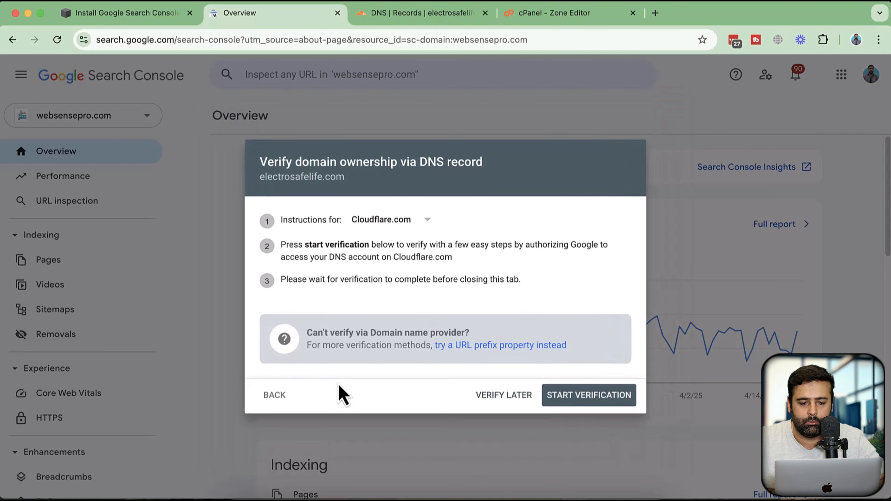
pyautogui.click(406, 231)
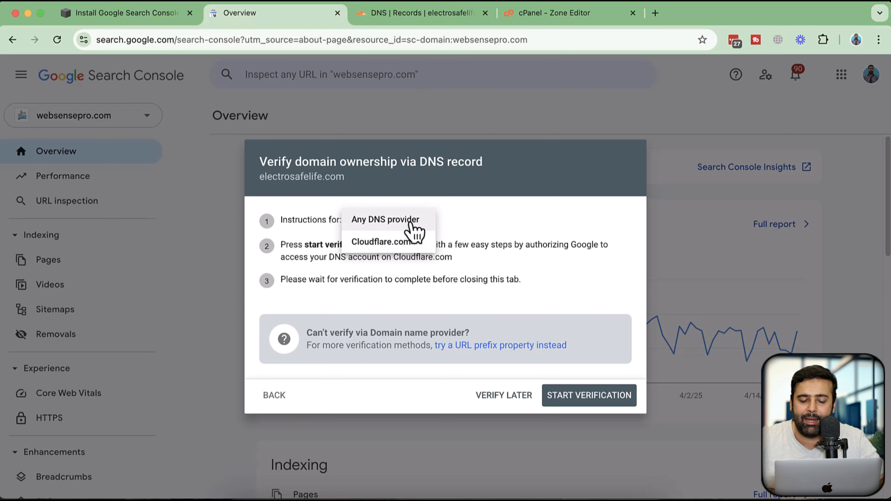
pyautogui.click(414, 228)
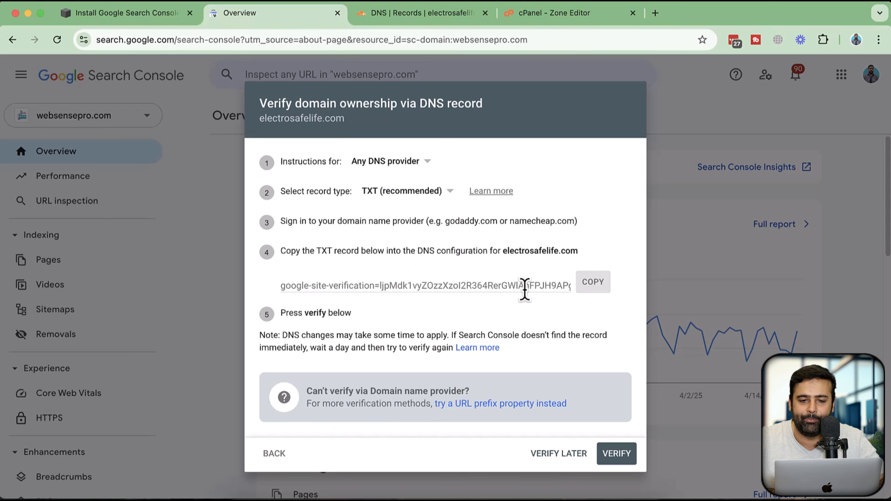
# - Switch to Cloudflare and start a new DNS record for electrosafelife.com with type TXT and name @
pyautogui.click(439, 20)
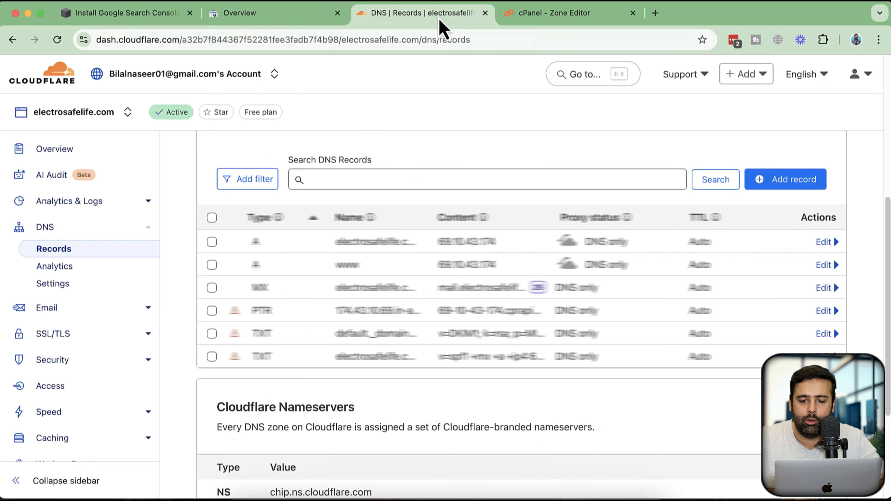
pyautogui.click(802, 189)
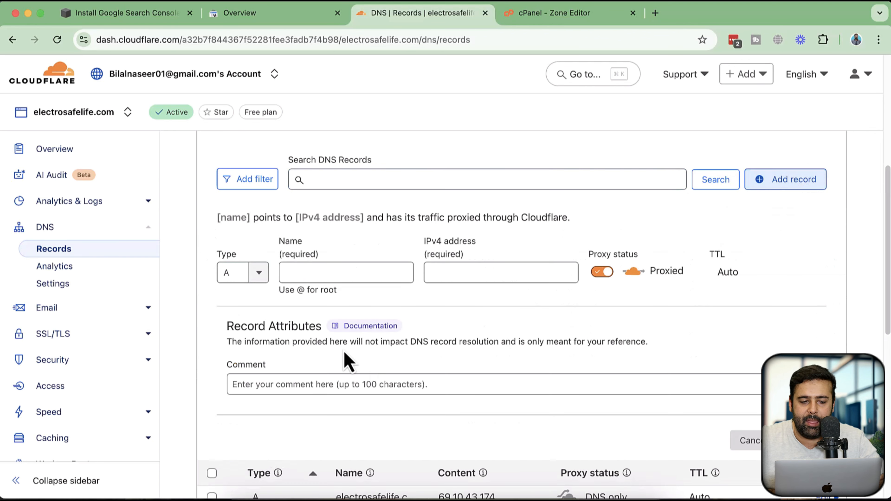
pyautogui.click(228, 274)
pyautogui.press('BackSpace')
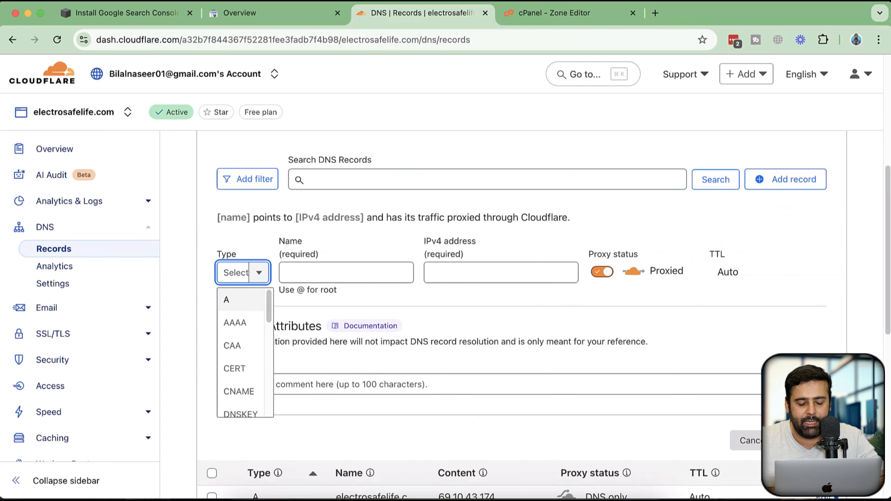
pyautogui.write('txt')
pyautogui.click(244, 305)
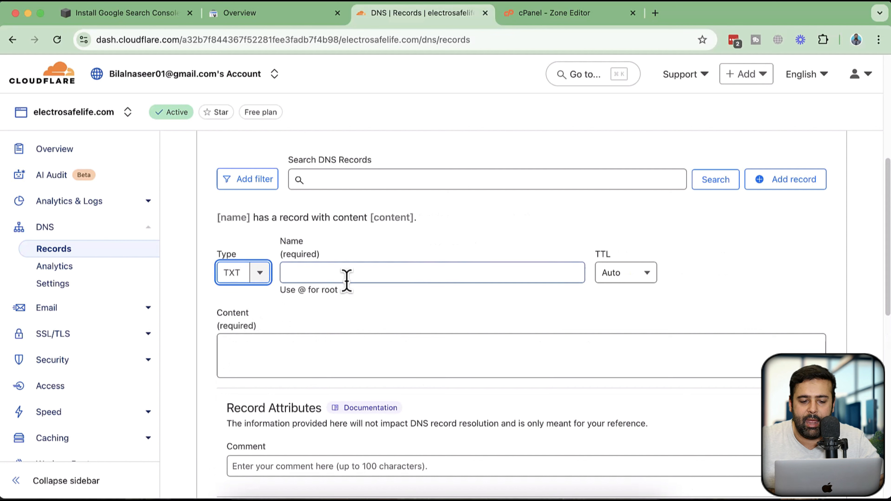
pyautogui.click(339, 275)
pyautogui.click(308, 15)
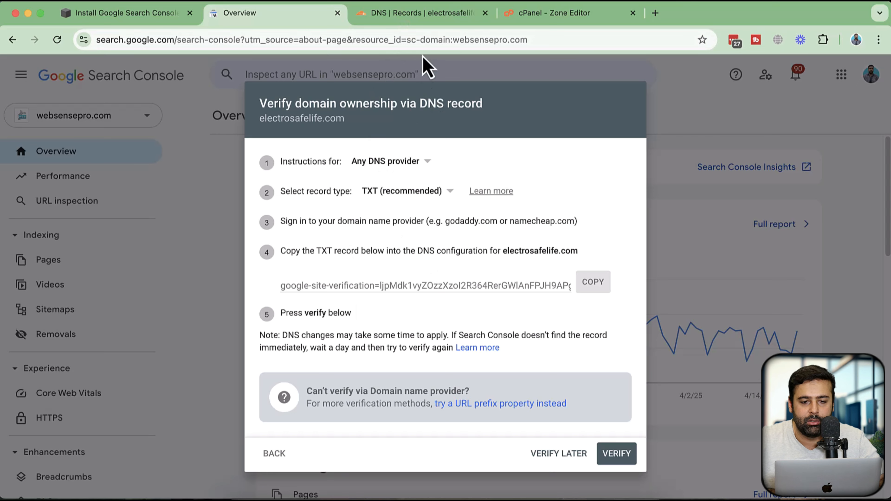
pyautogui.click(440, 23)
pyautogui.write('@')
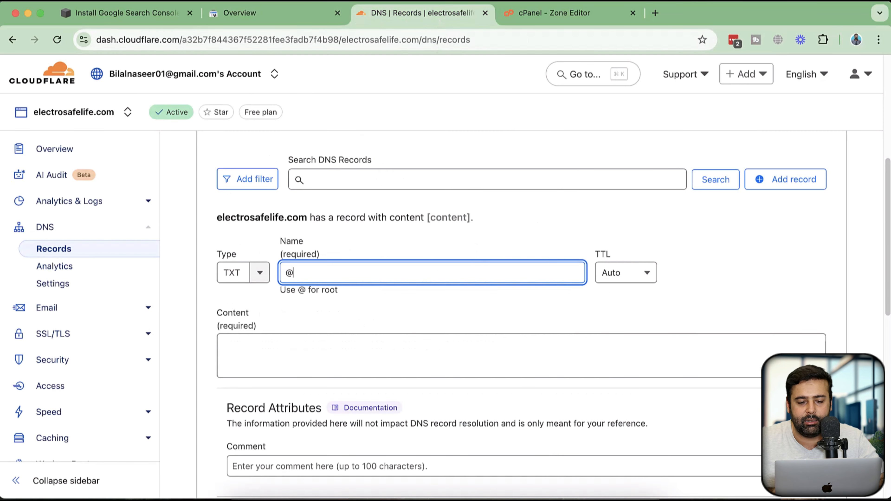
# - Copy the site verification TXT value from Search Console and paste it as the content of the new Cloudflare record
pyautogui.click(443, 362)
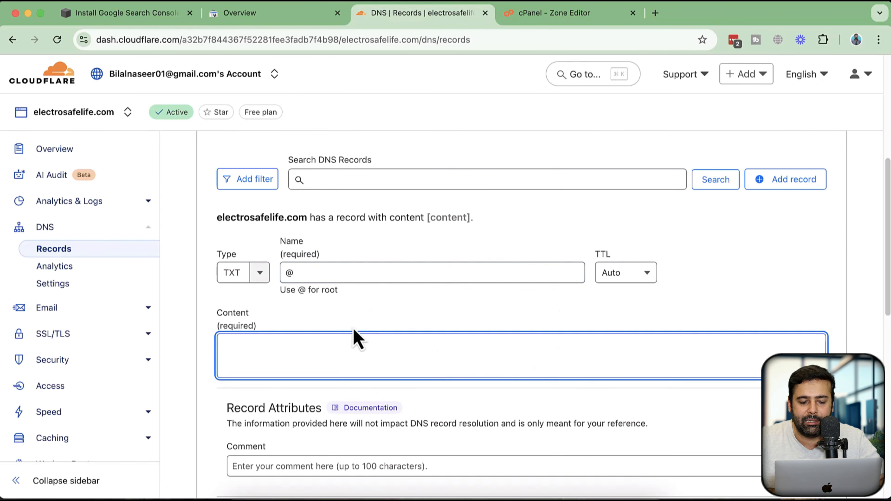
pyautogui.click(298, 17)
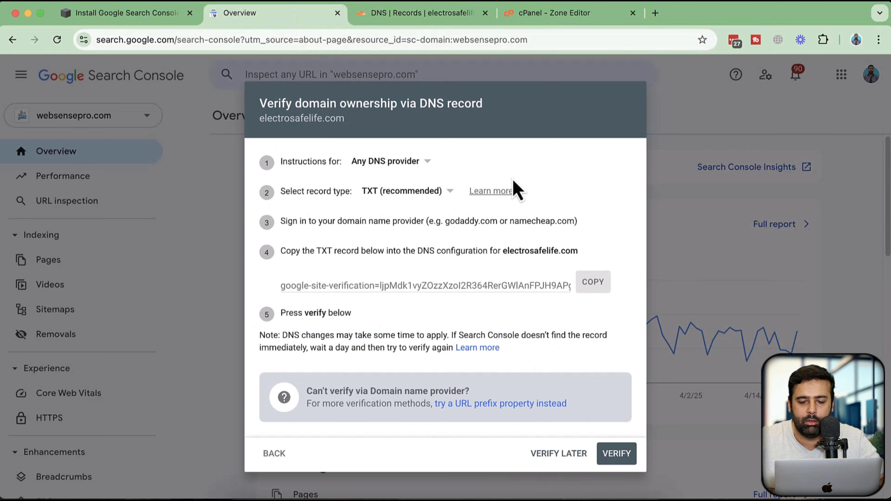
pyautogui.click(595, 287)
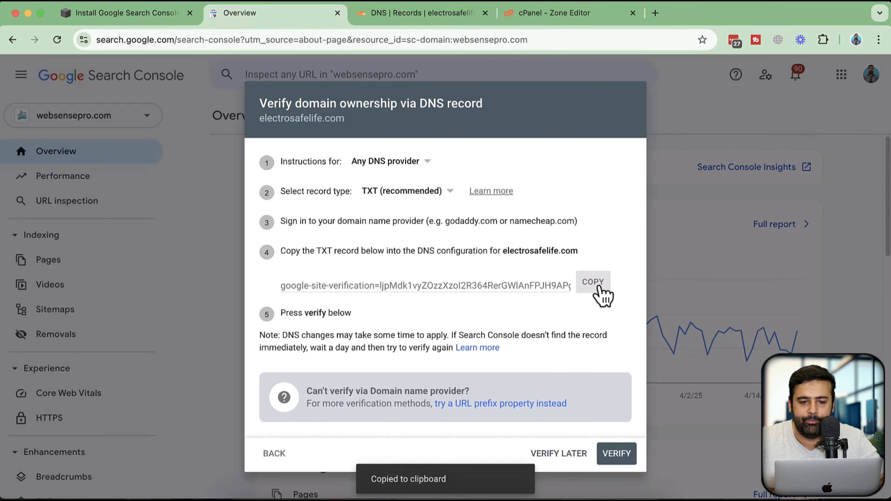
pyautogui.click(439, 12)
pyautogui.press('super+v')
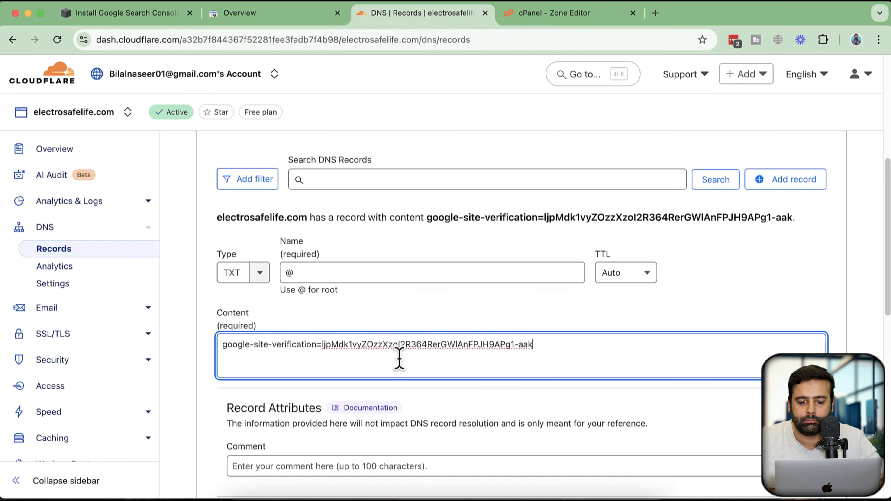
# - In cPanel, set the new zone record to type TXT, paste the verification value as its record text and name it domainname.com
pyautogui.click(554, 22)
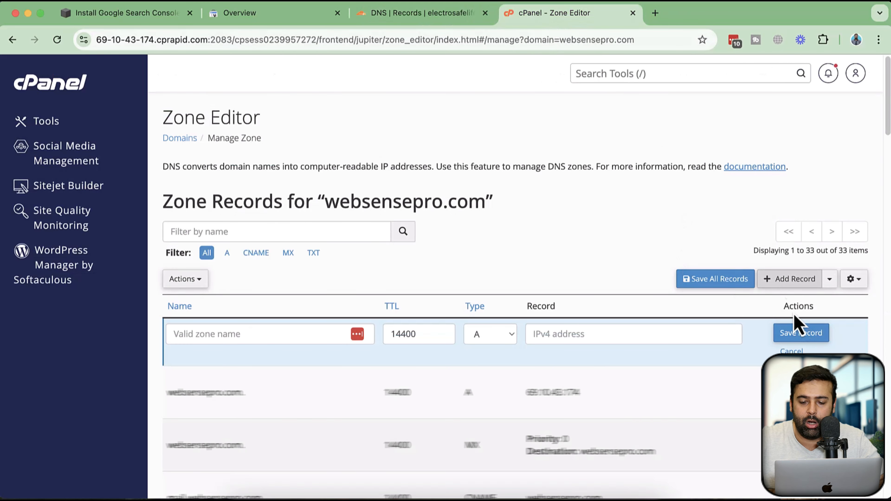
pyautogui.click(508, 341)
pyautogui.click(483, 420)
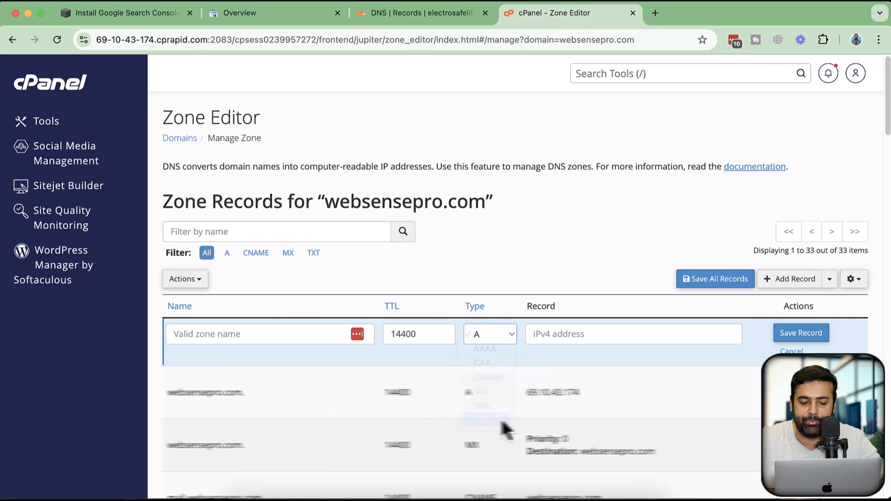
pyautogui.click(577, 343)
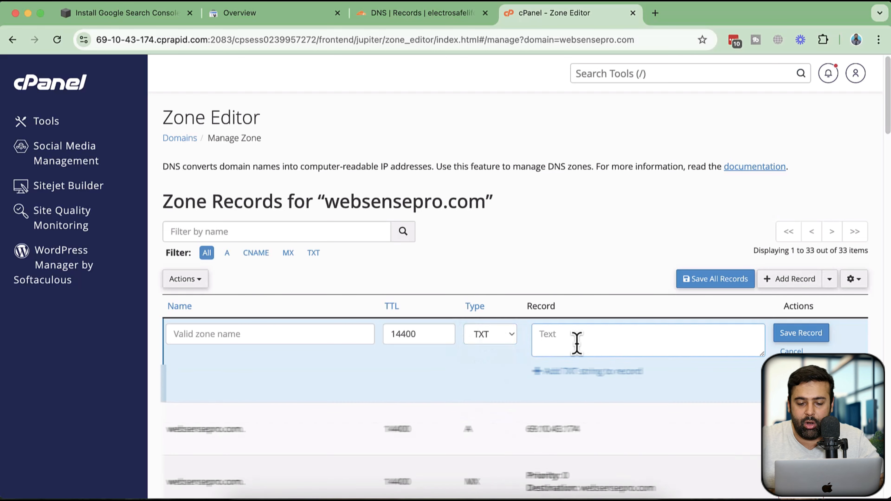
pyautogui.press('super+v')
pyautogui.click(288, 334)
pyautogui.write('d')
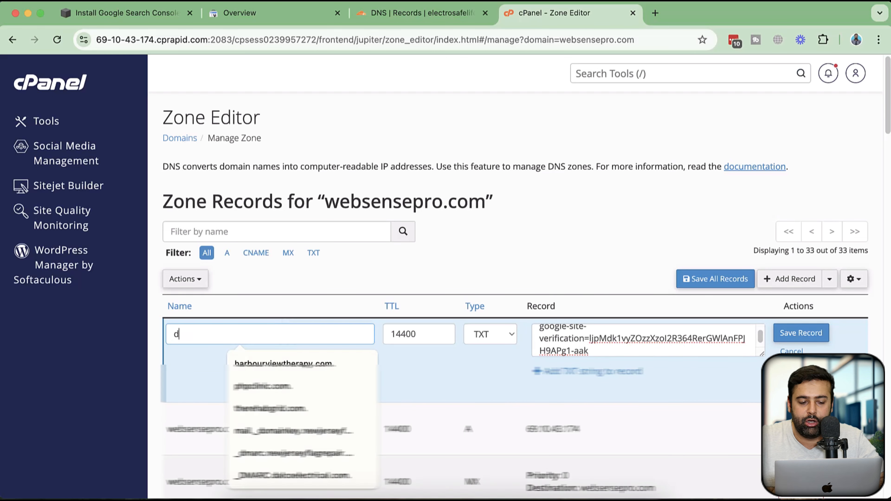
pyautogui.write('omainname.com')
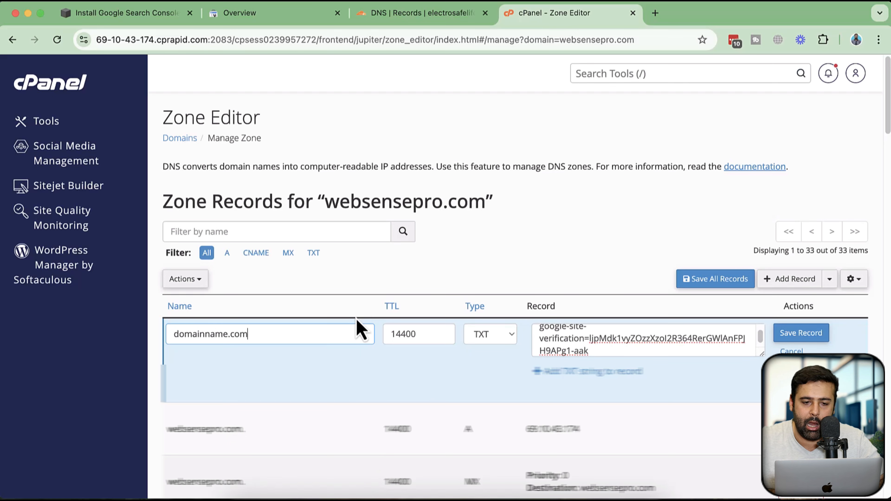
# - Save the new TXT record in Cloudflare and return to the domain ownership verification in Search Console
pyautogui.click(419, 15)
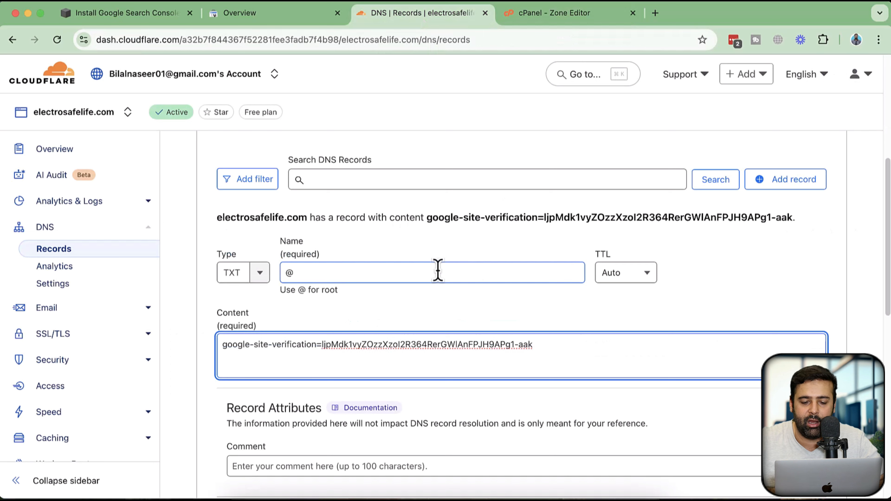
pyautogui.scroll(-5, 805, 312)
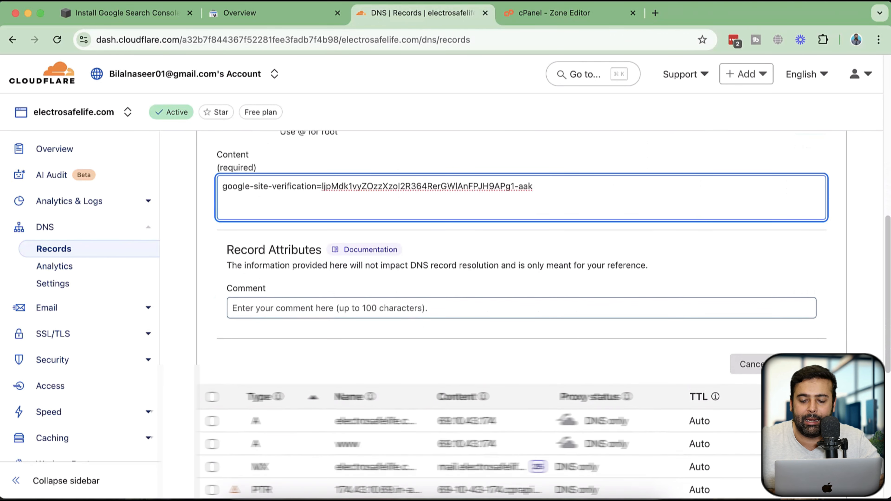
pyautogui.click(805, 364)
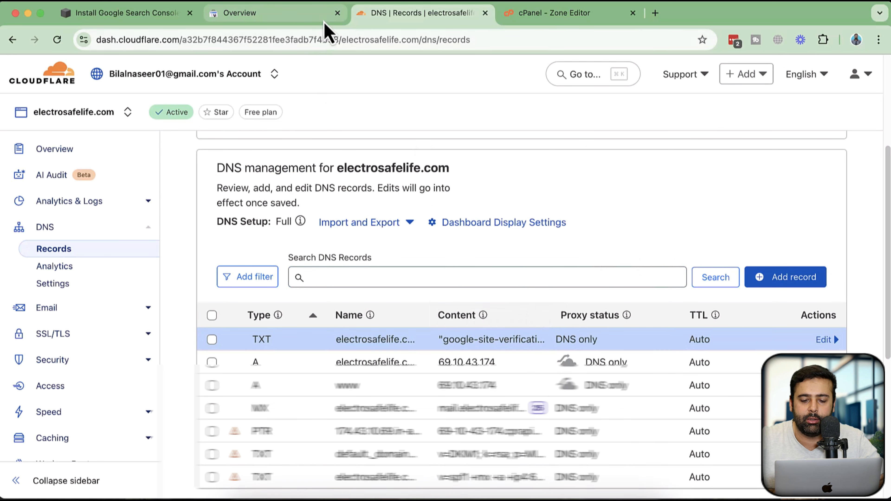
pyautogui.click(318, 14)
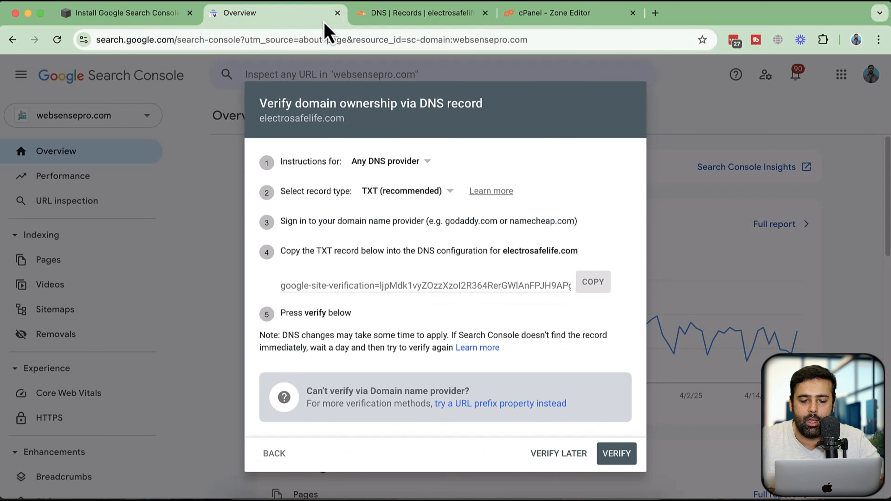
# - Verify the domain ownership of electrosafelife.com in Search Console and go to the verified property
pyautogui.click(625, 459)
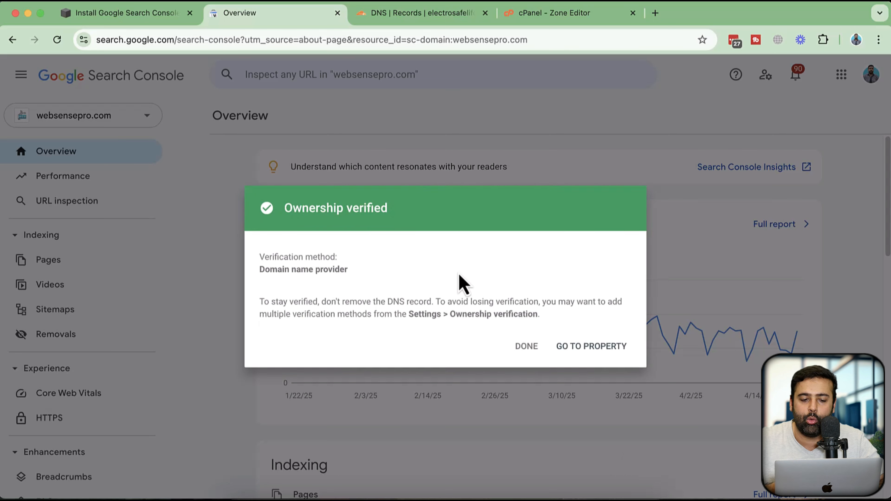
pyautogui.click(600, 348)
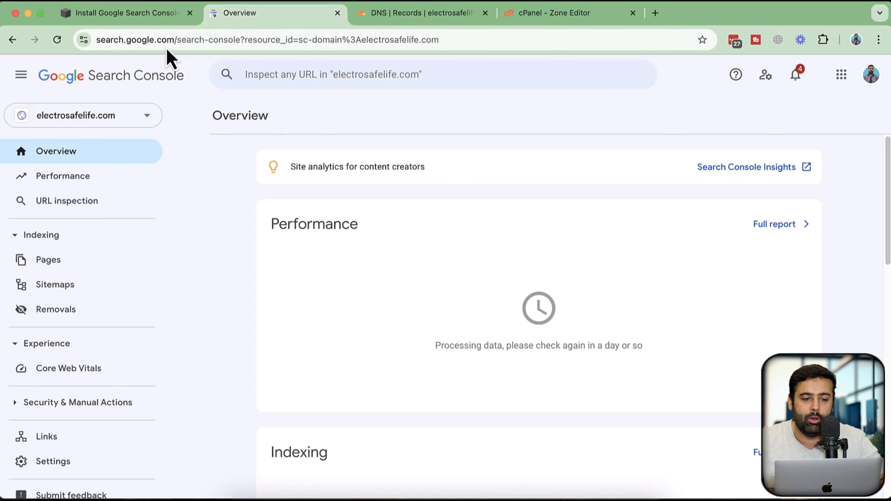
# - Switch to the Squarespace site and open the Code Injection page among its website tools
pyautogui.click(154, 21)
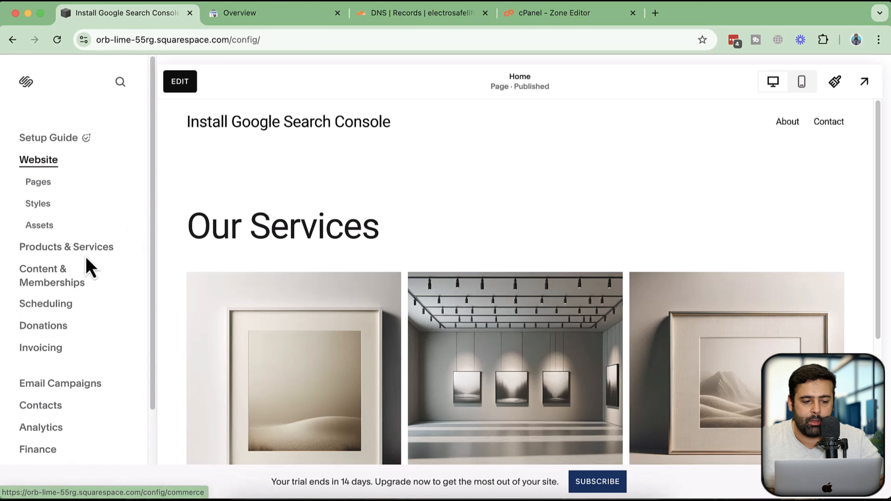
pyautogui.scroll(-3, 89, 265)
pyautogui.click(50, 144)
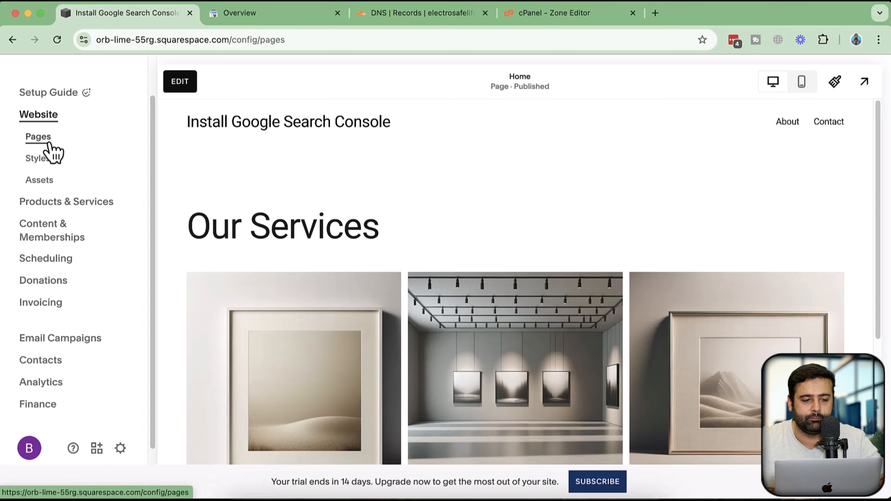
pyautogui.scroll(-1, 125, 208)
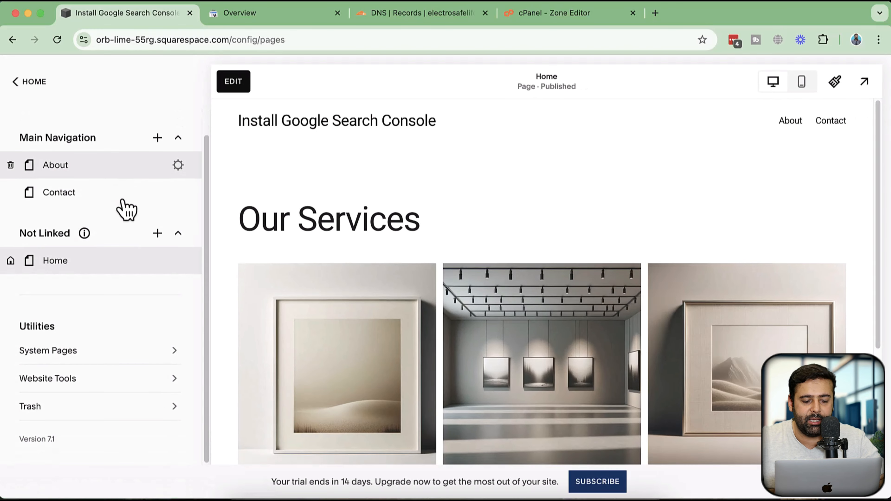
pyautogui.click(162, 380)
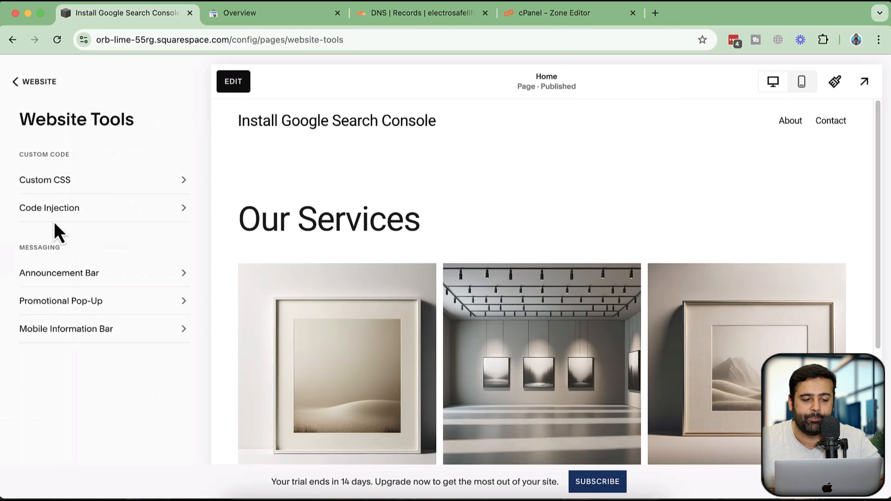
pyautogui.click(78, 209)
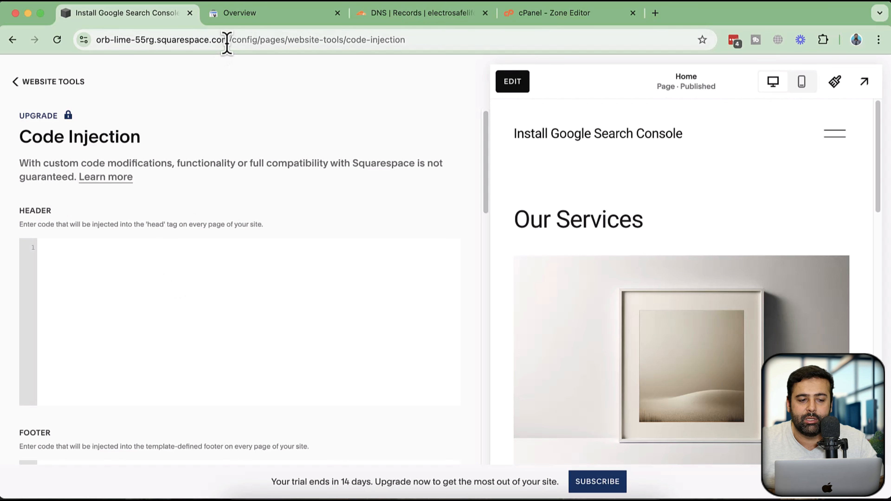
# - Copy the Squarespace site's base URL and enter it as the URL prefix of a new property in Search Console
pyautogui.moveTo(227, 44); pyautogui.dragTo(98, 64)
pyautogui.press('super+c')
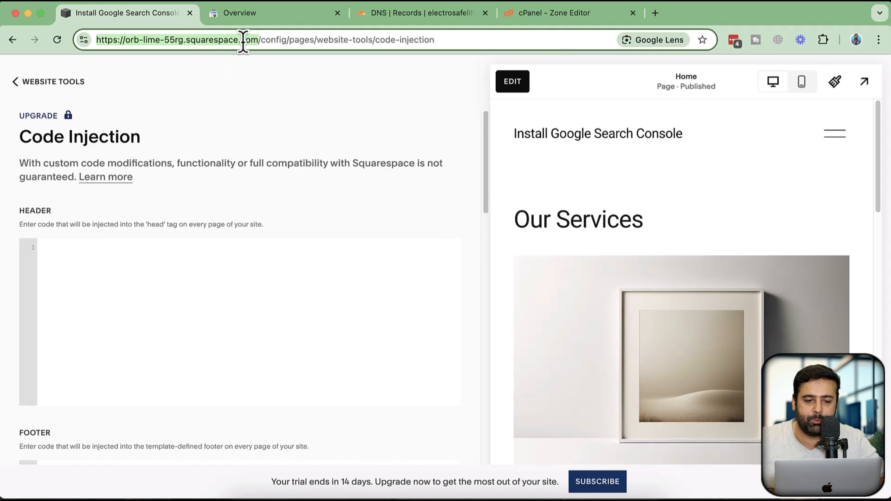
pyautogui.click(272, 14)
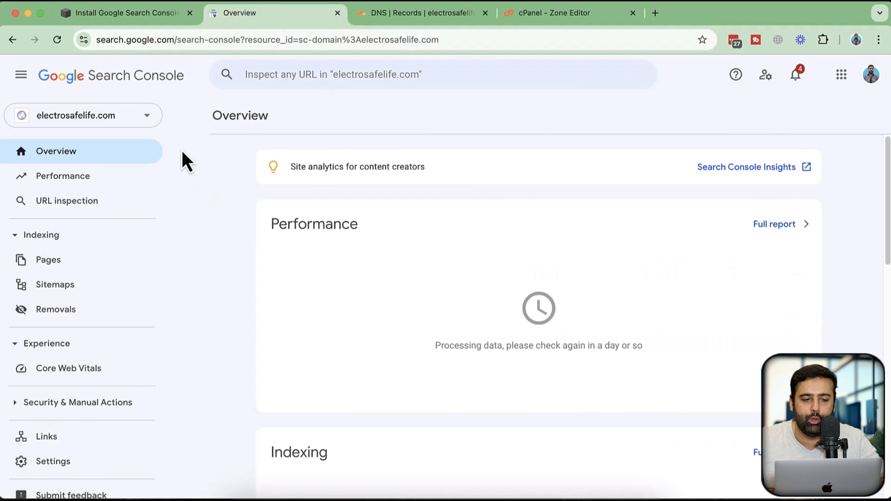
pyautogui.click(156, 129)
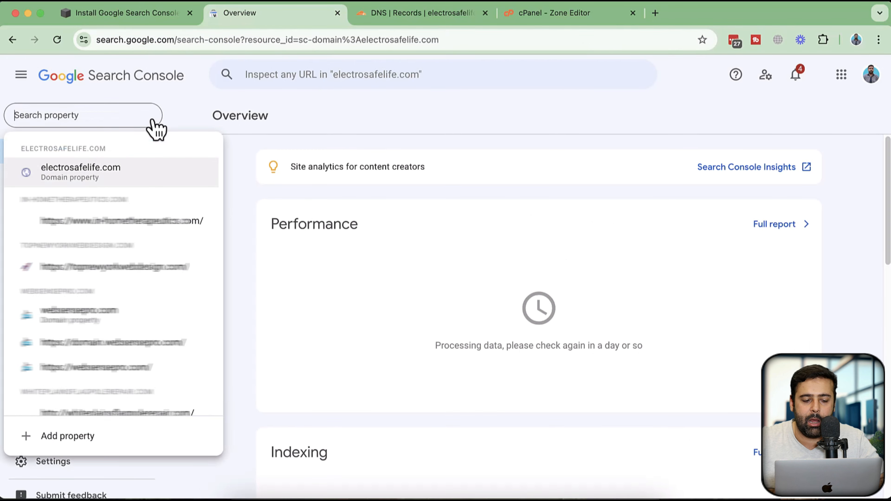
pyautogui.click(157, 440)
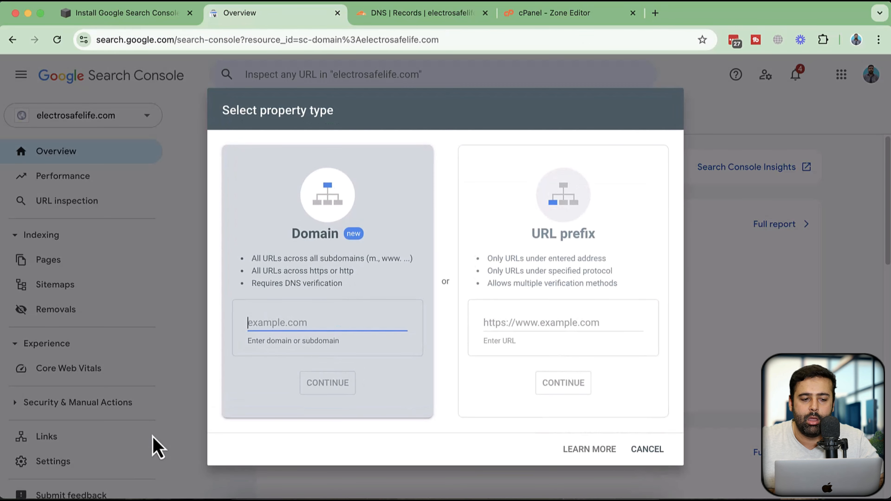
pyautogui.click(500, 318)
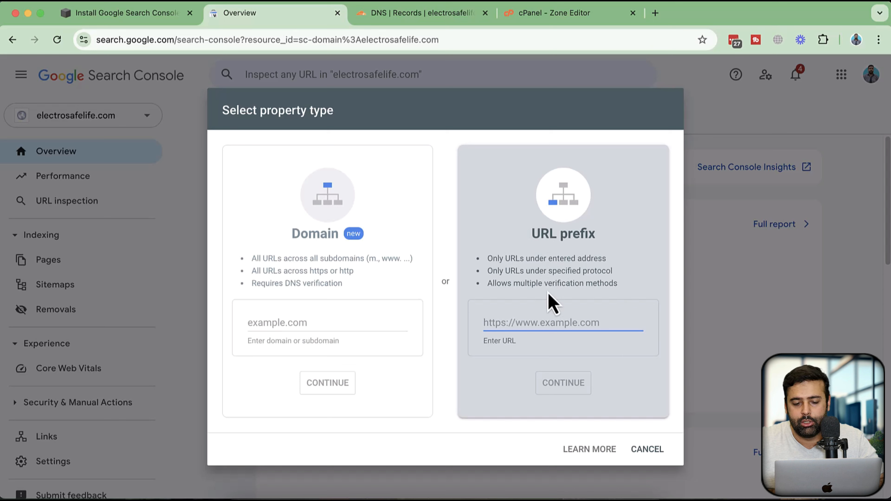
pyautogui.press('super+v')
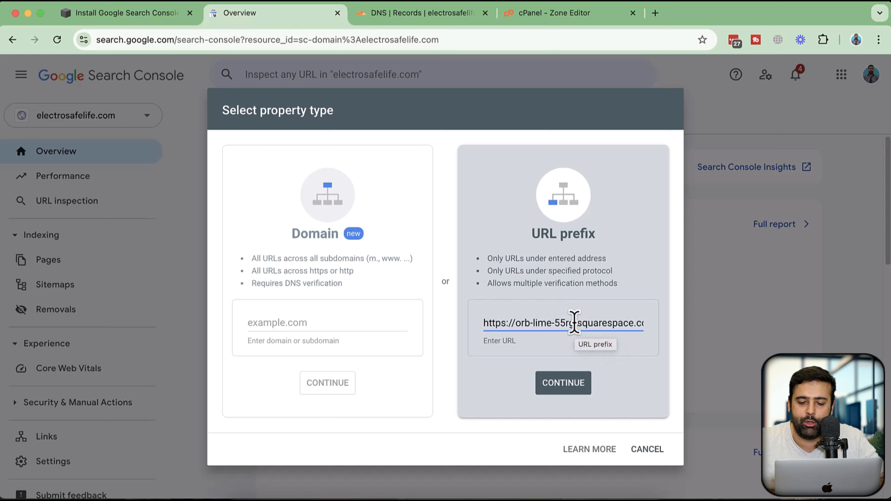
pyautogui.moveTo(577, 323); pyautogui.dragTo(676, 339)
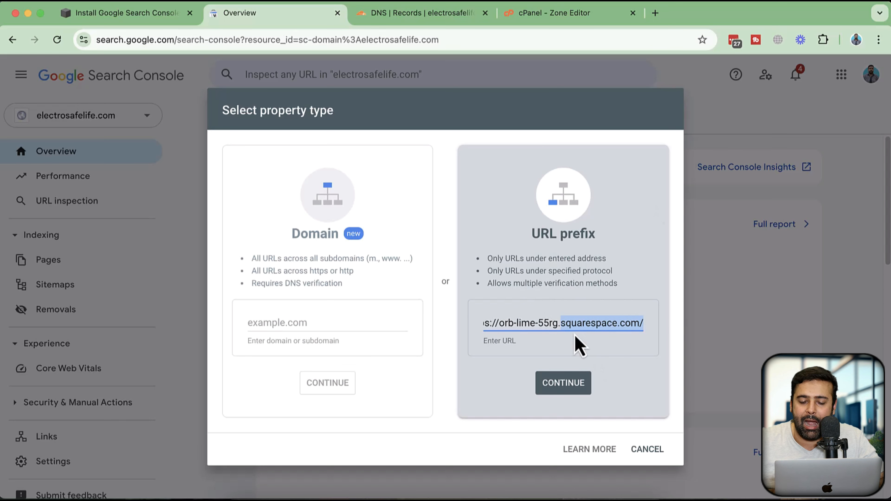
pyautogui.click(566, 328)
pyautogui.press('Home')
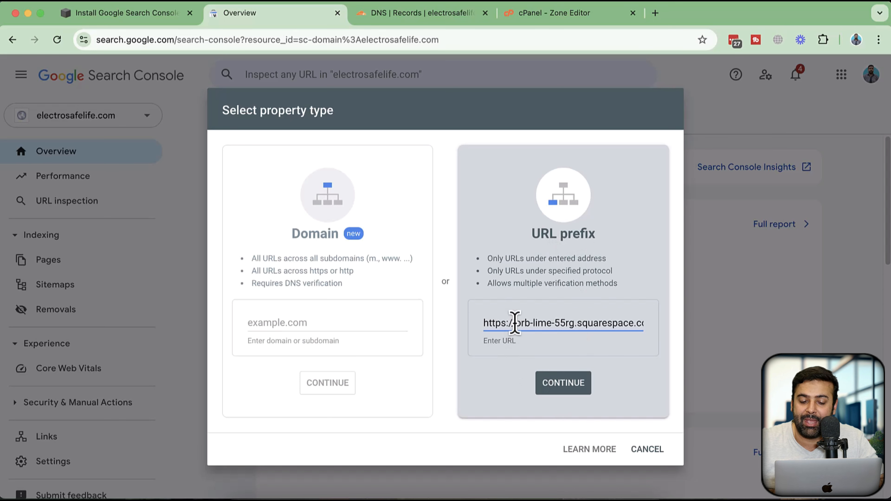
pyautogui.moveTo(514, 323); pyautogui.dragTo(471, 333)
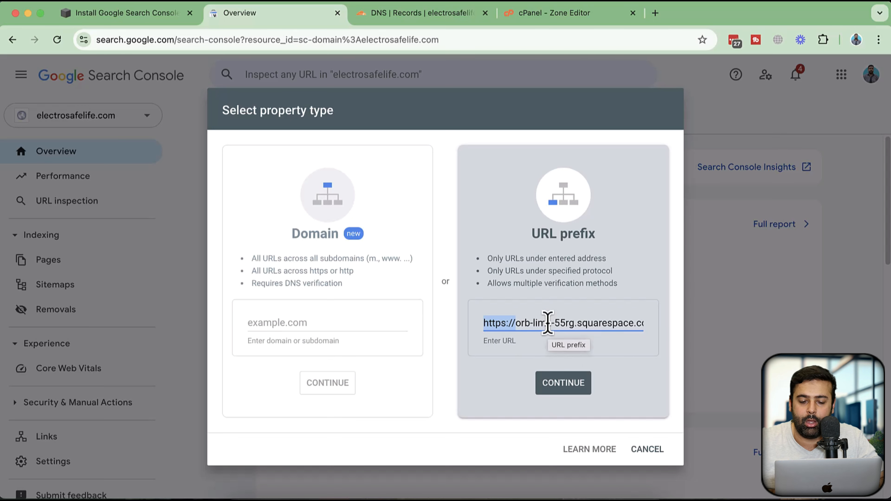
pyautogui.click(571, 389)
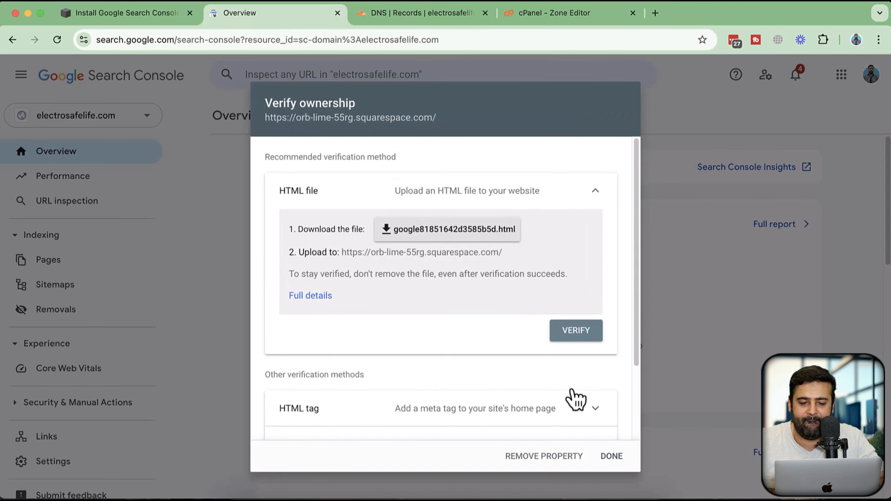
# - Expand the HTML tag verification method for the Squarespace property and copy its meta tag
pyautogui.scroll(-3, 505, 229)
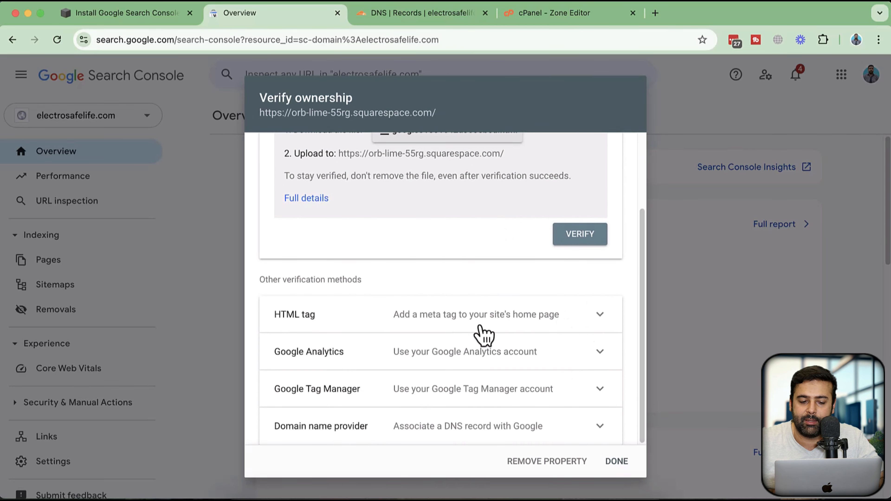
pyautogui.click(484, 332)
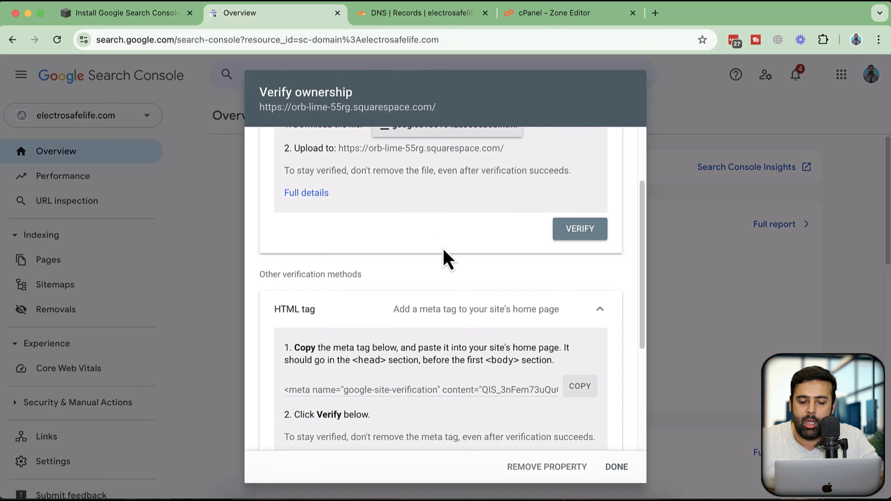
pyautogui.scroll(-5, 448, 259)
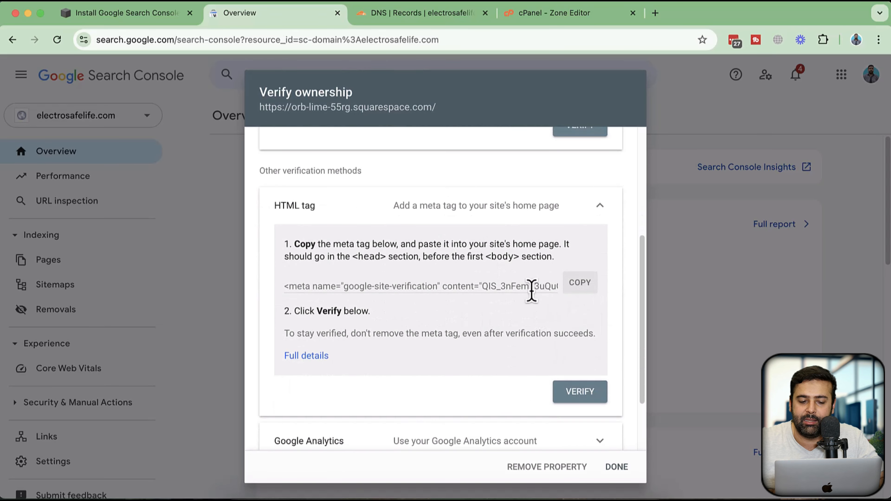
pyautogui.click(580, 285)
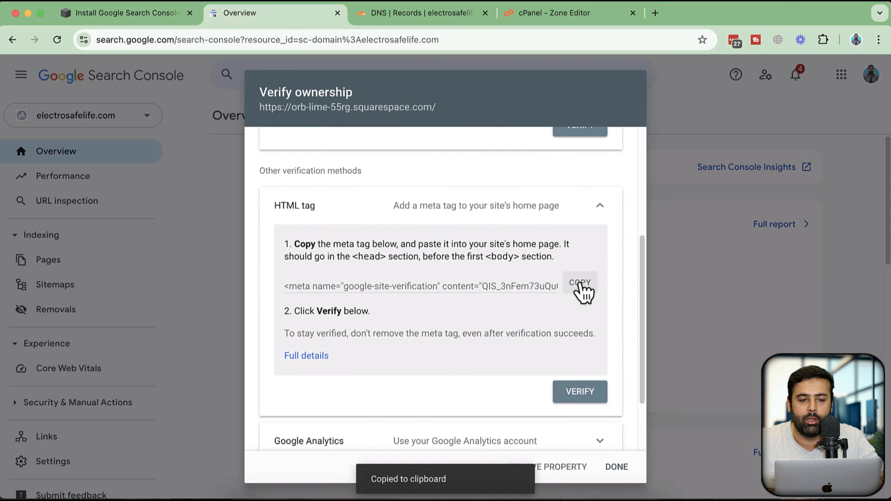
# - Paste the google-site-verification meta tag into the Squarespace header code injection and save it
pyautogui.click(147, 23)
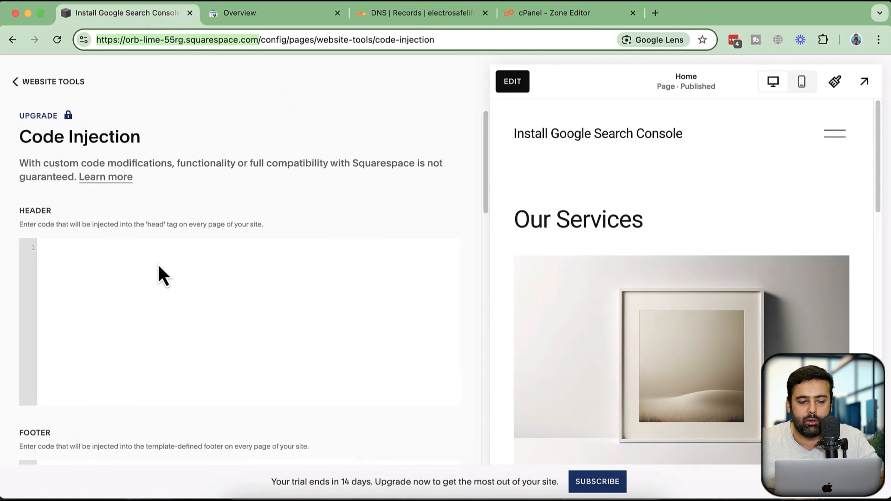
pyautogui.click(160, 275)
pyautogui.press('super+v')
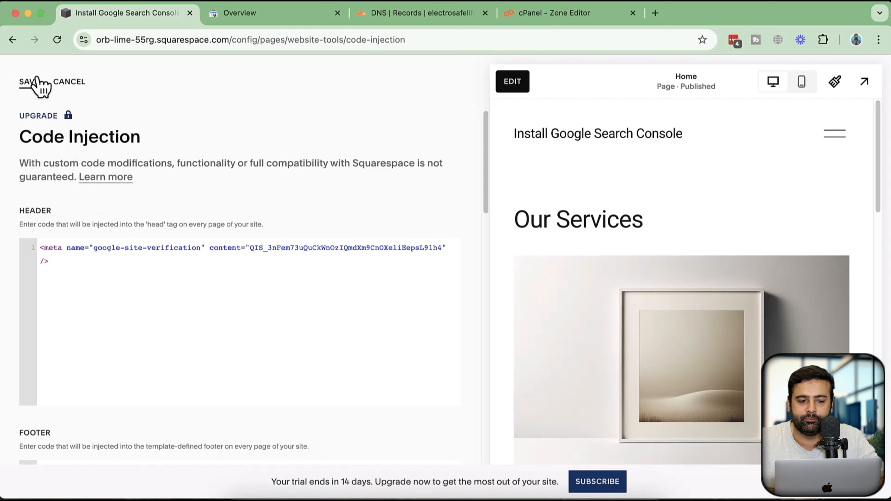
pyautogui.click(39, 84)
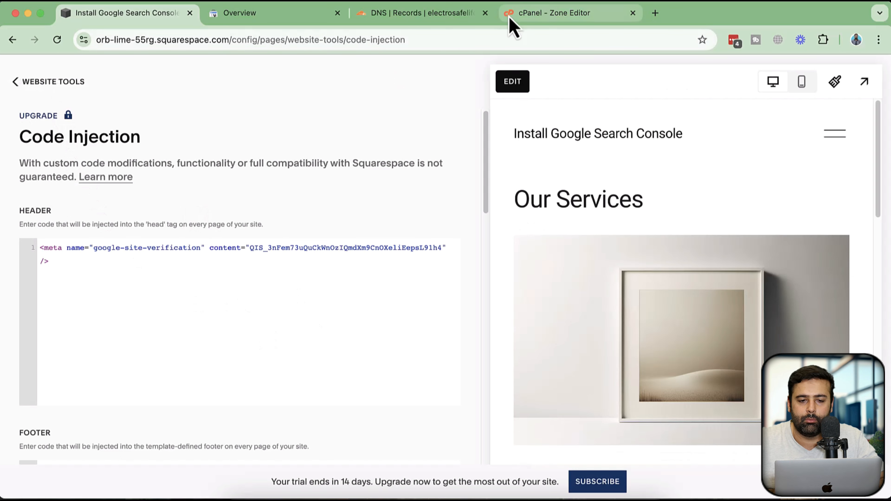
# - Review the HTML tag verification in Search Console and the Squarespace upgrade offer for Code Injection, dismissing the offer
pyautogui.click(308, 21)
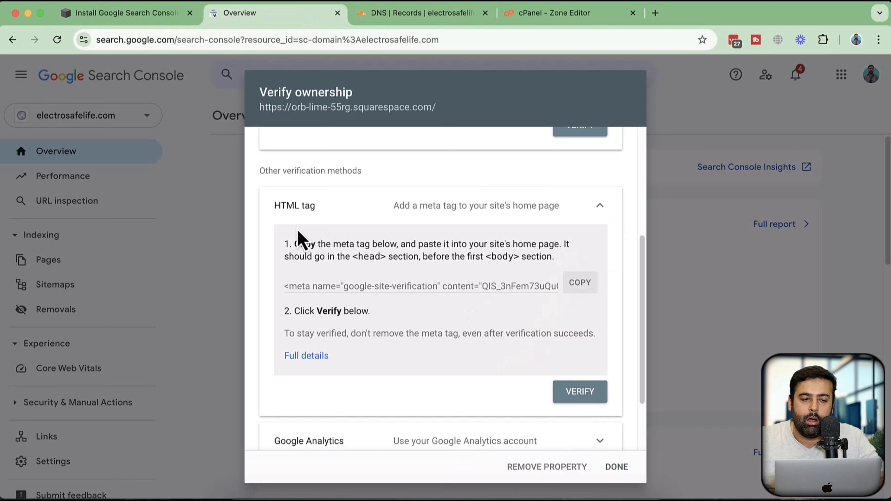
pyautogui.click(149, 21)
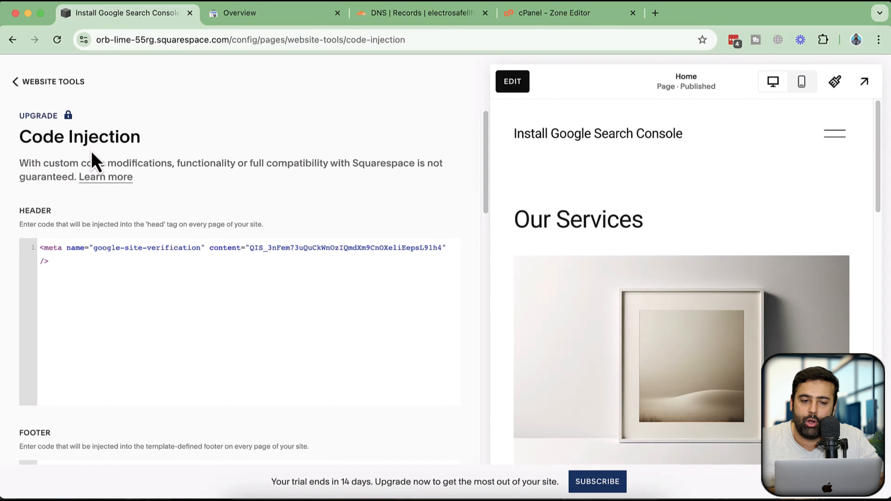
pyautogui.click(65, 130)
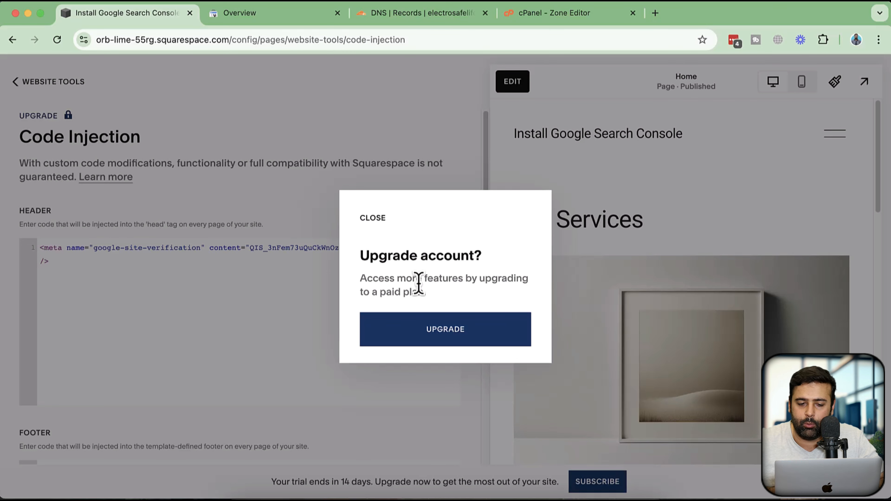
pyautogui.click(309, 203)
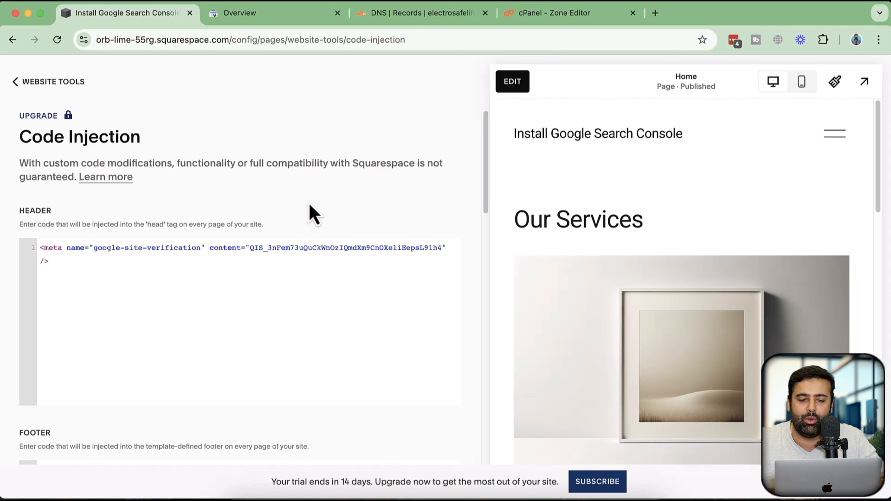
# - Leave Code Injection and open the Search Keywords report in the Squarespace traffic analytics
pyautogui.click(38, 82)
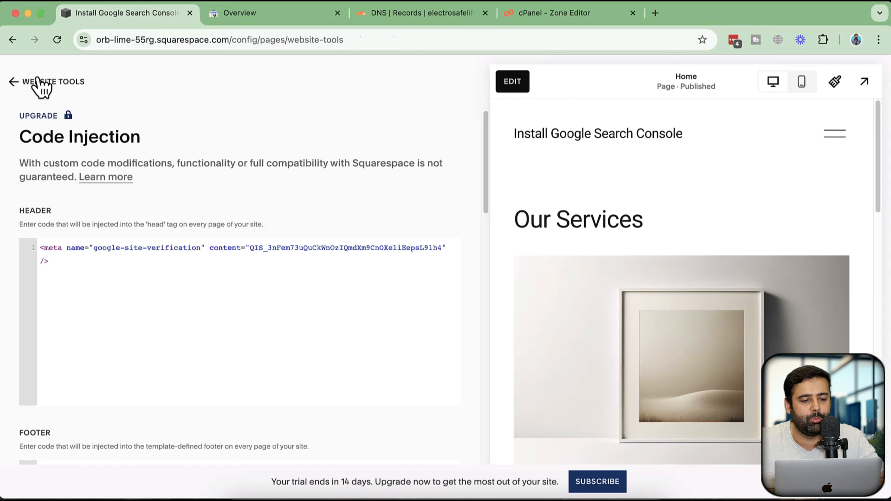
pyautogui.click(38, 82)
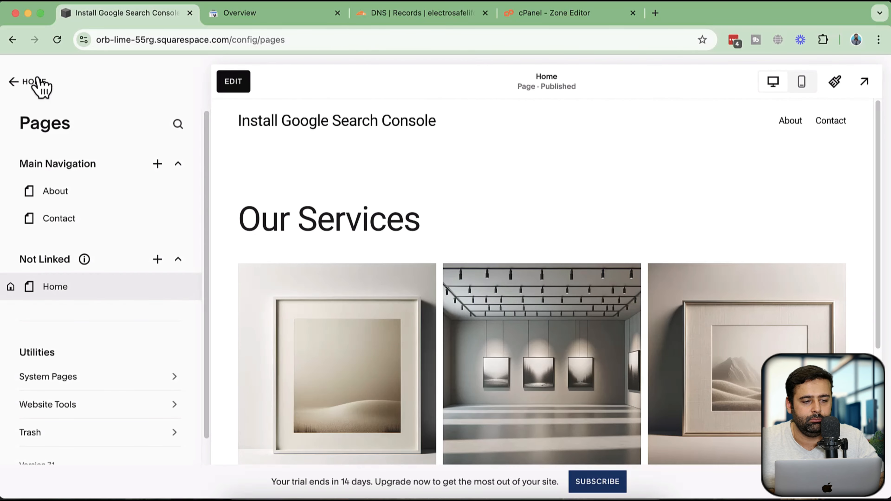
pyautogui.click(38, 82)
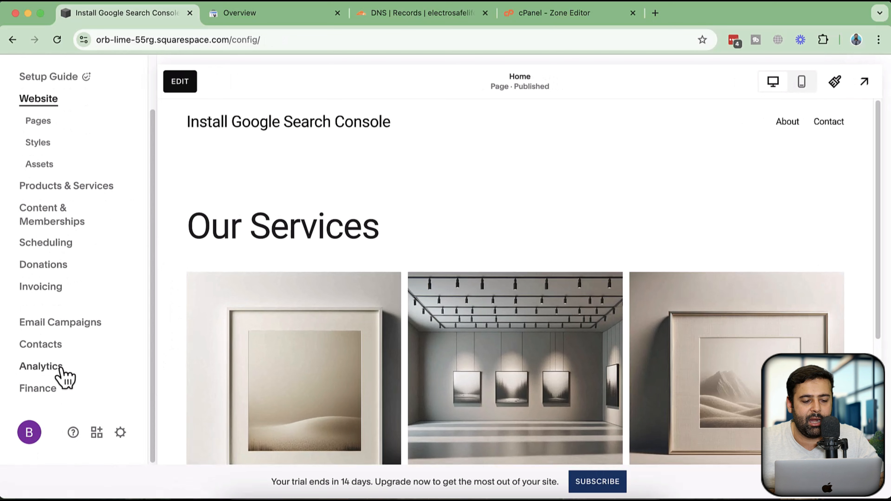
pyautogui.click(56, 367)
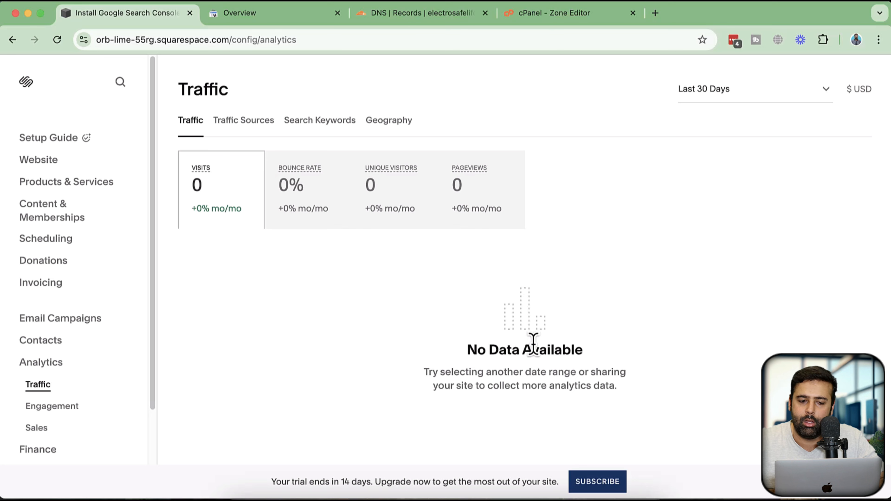
pyautogui.click(329, 132)
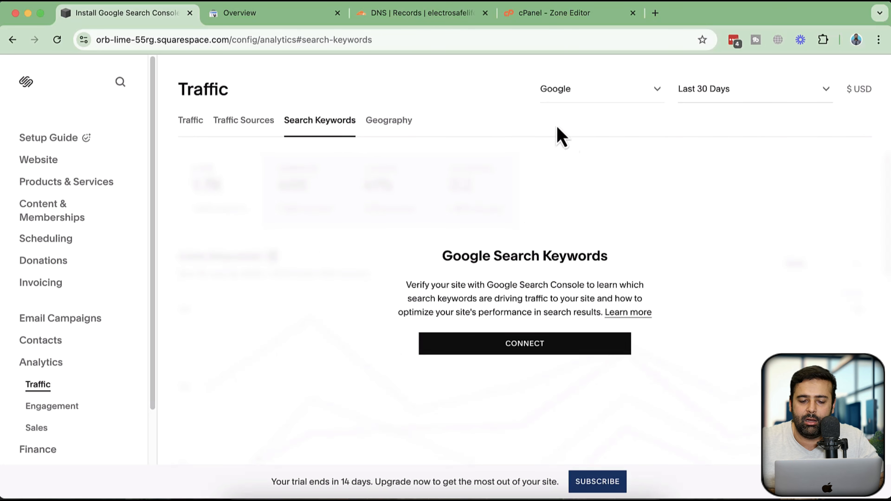
# - Connect the Squarespace site to Google Search Console by choosing a Google account and granting the requested access
pyautogui.click(532, 343)
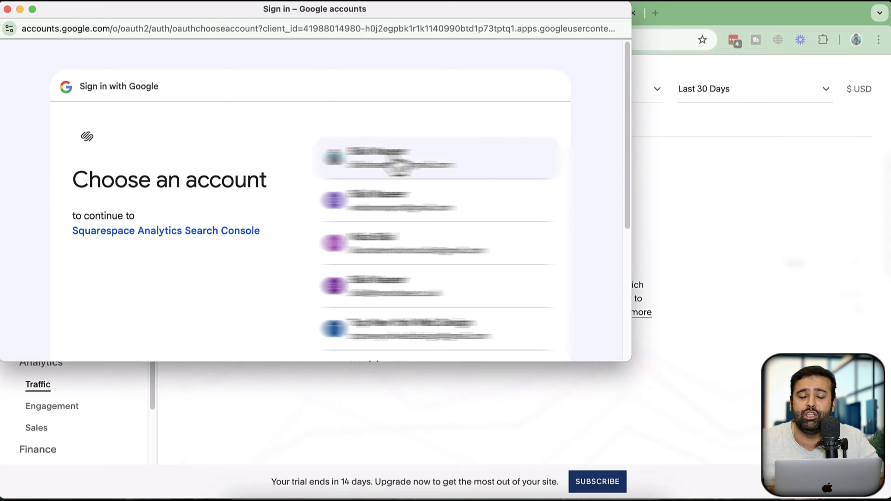
pyautogui.click(485, 207)
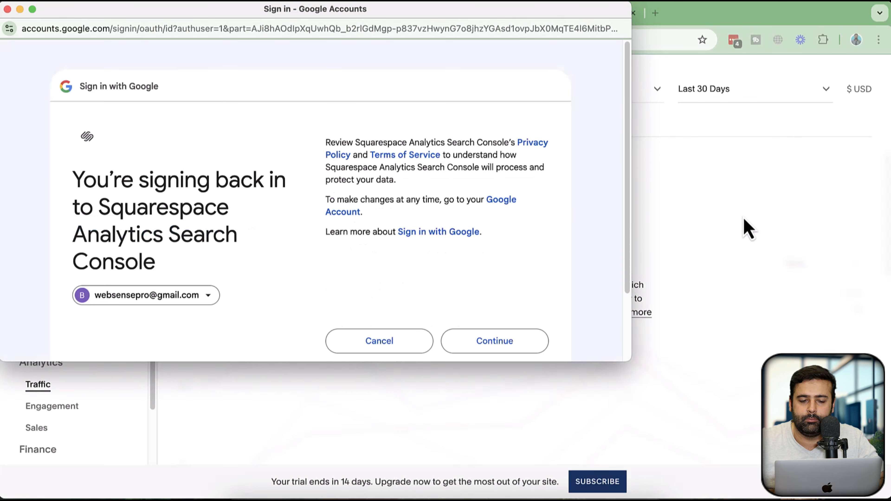
pyautogui.click(509, 342)
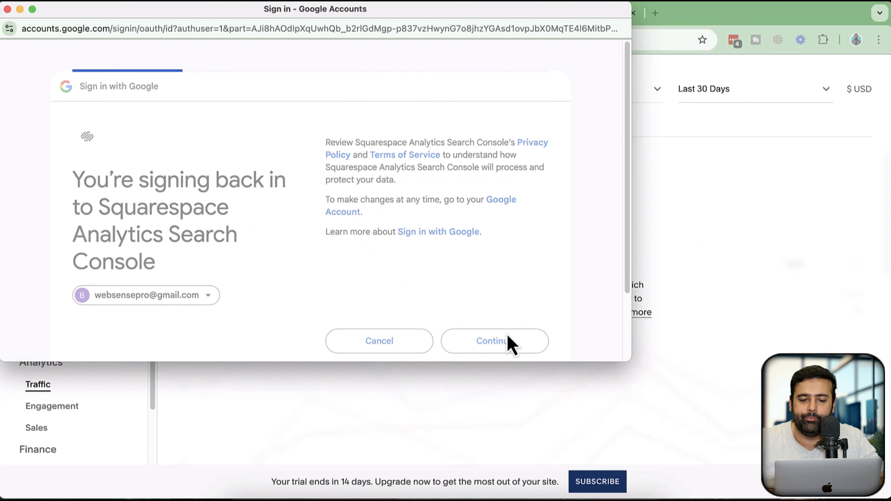
pyautogui.scroll(-5, 547, 197)
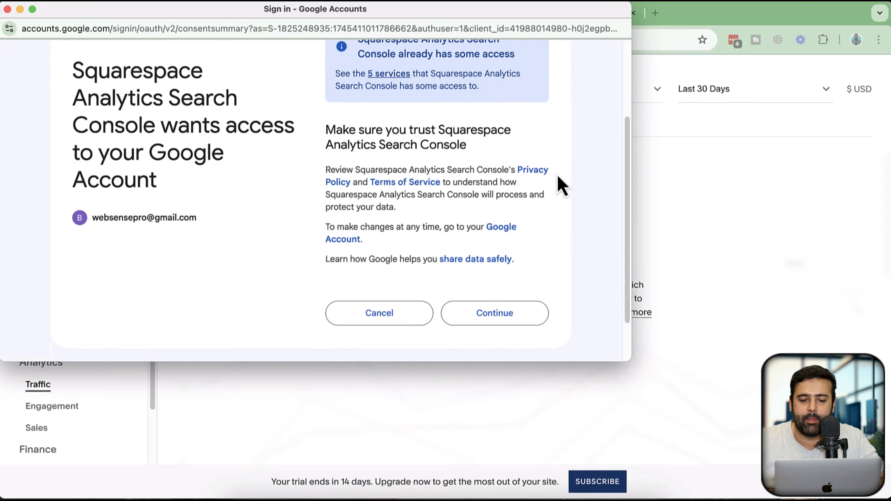
pyautogui.click(494, 262)
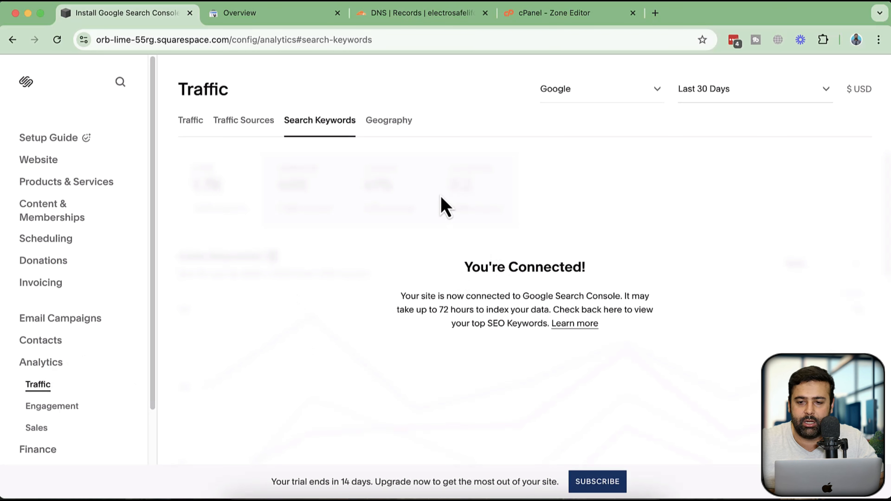
pyautogui.click(244, 17)
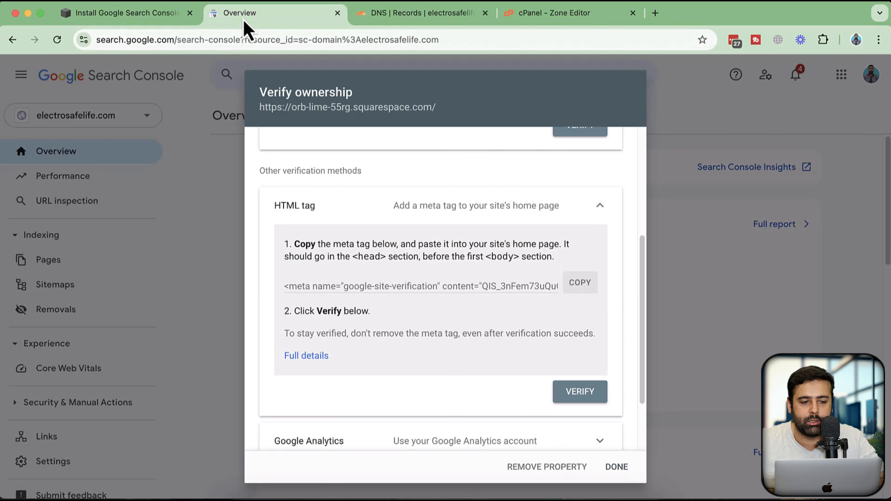
pyautogui.click(128, 14)
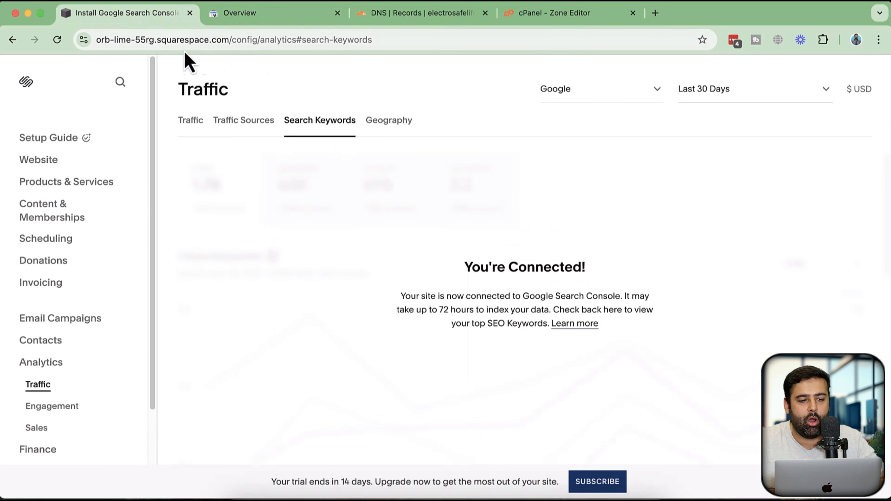